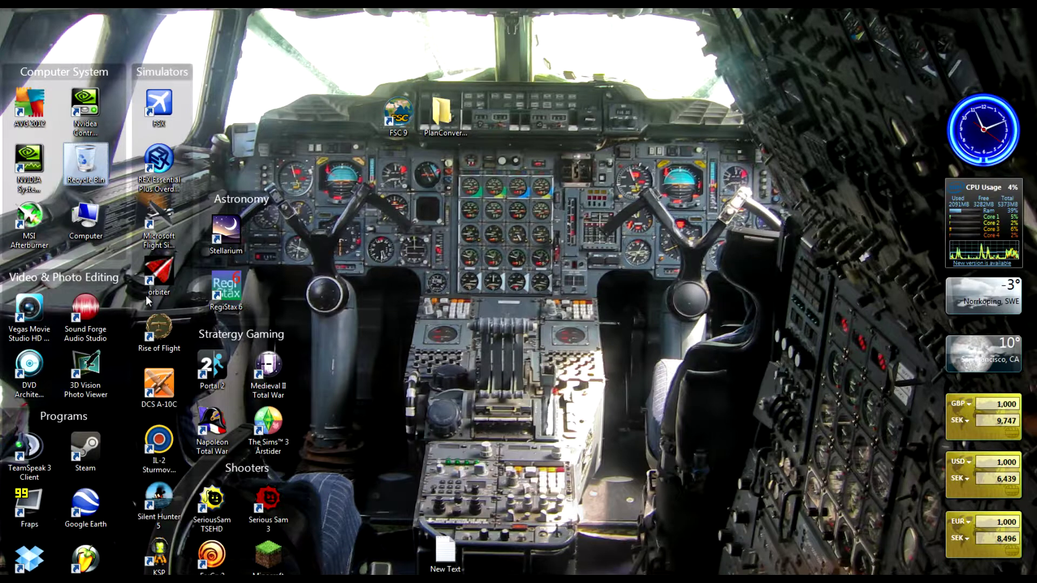
Launch FSC 9 from the desktop and confirm Grantley Adams Intl (TBPB) as the map centre.
{"action": "left_click", "coordinate": [405, 132]}
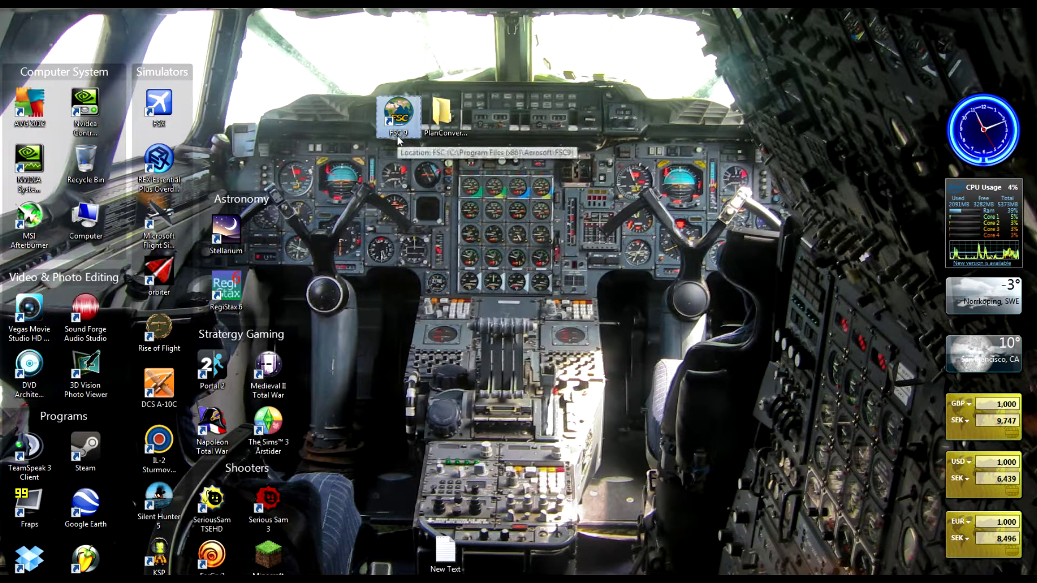
{"action": "left_click", "coordinate": [436, 136]}
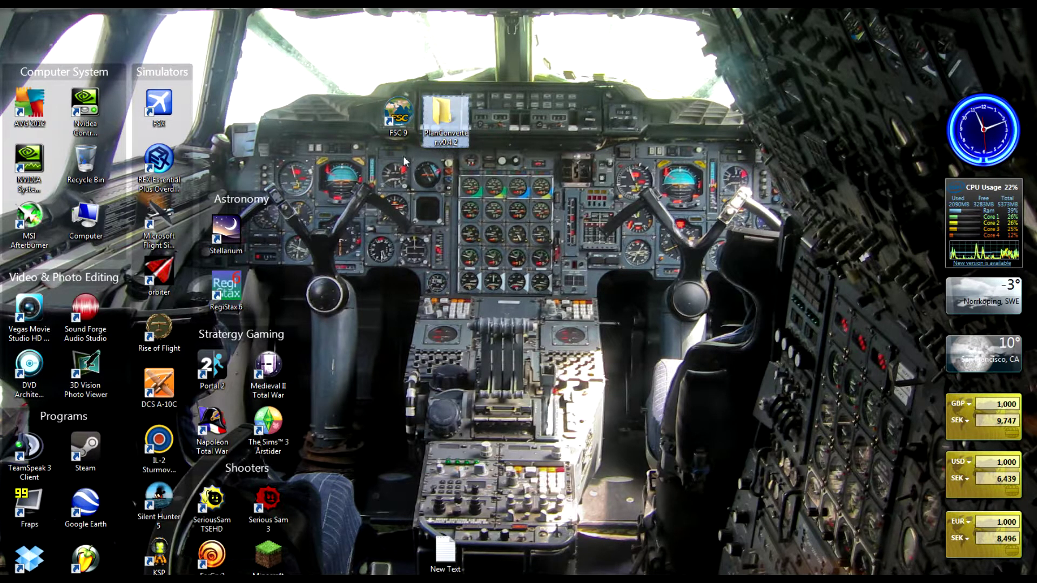
{"action": "double_click", "coordinate": [402, 134]}
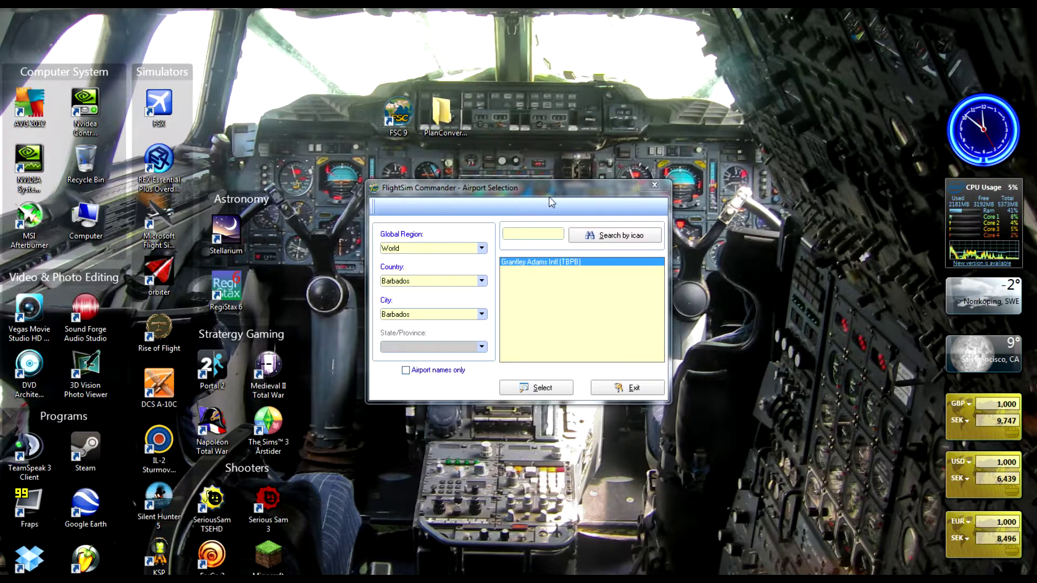
{"action": "left_click", "coordinate": [545, 387]}
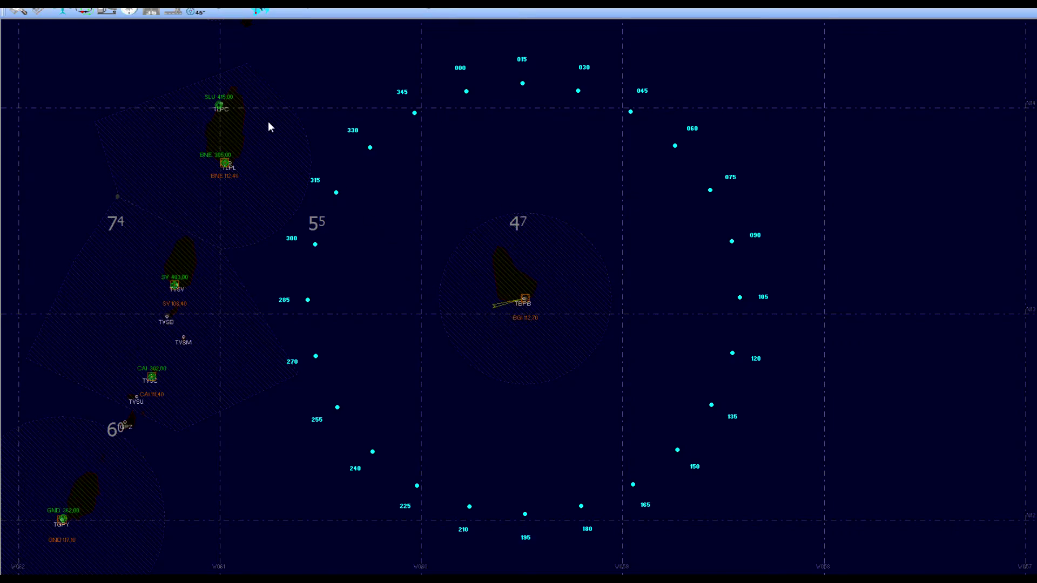
Set the map range to 2000NM and recentre it over the Caribbean and Florida.
{"action": "left_click", "coordinate": [215, 11]}
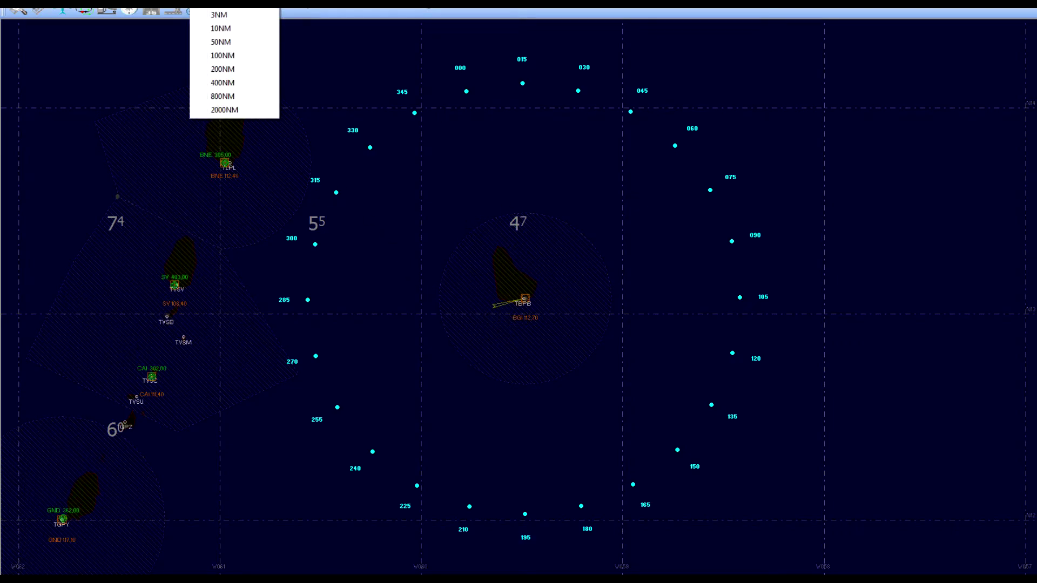
{"action": "left_click", "coordinate": [227, 106]}
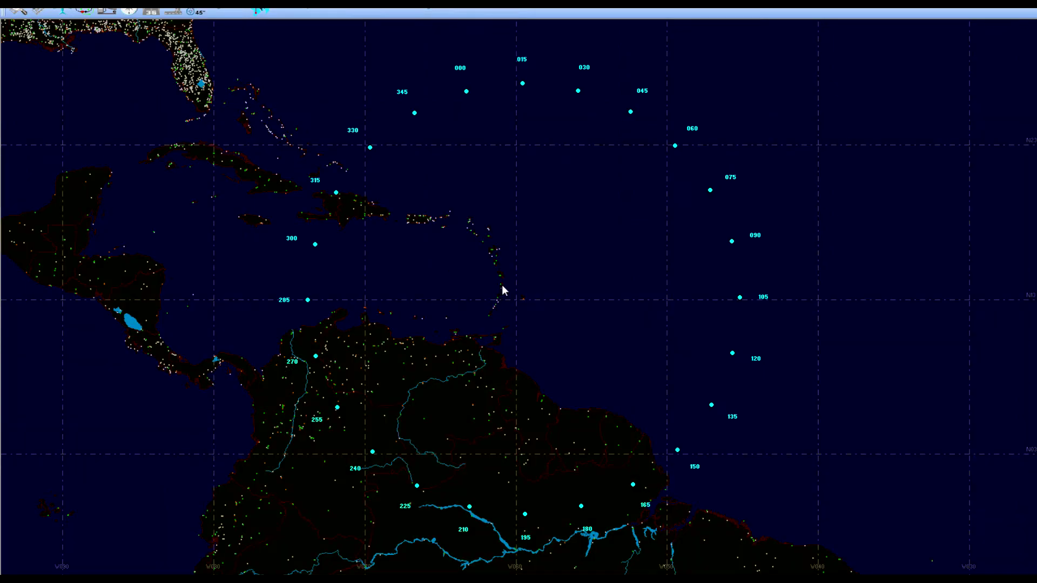
{"action": "left_click", "coordinate": [963, 128]}
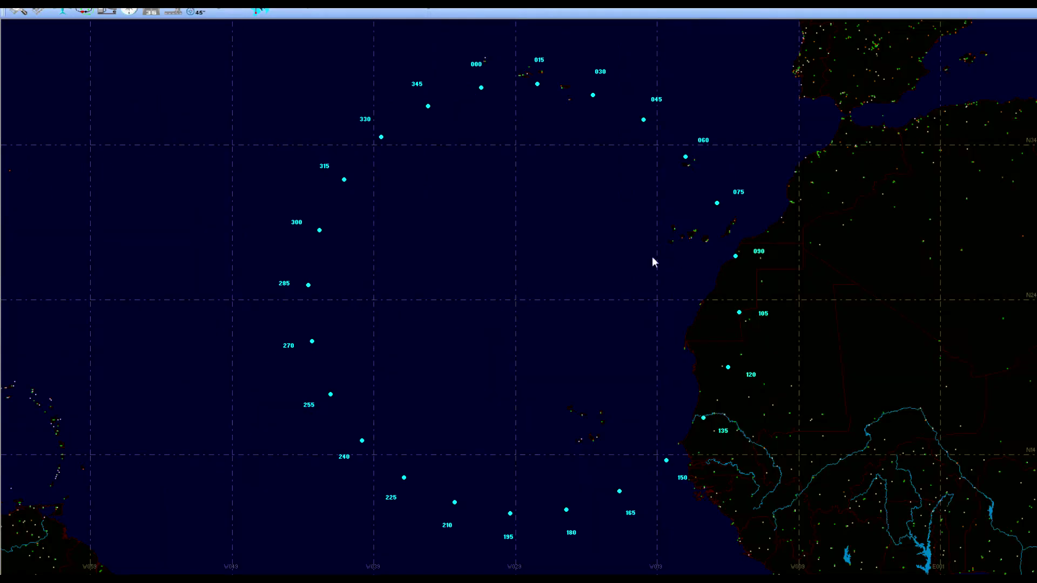
{"action": "left_click", "coordinate": [316, 404]}
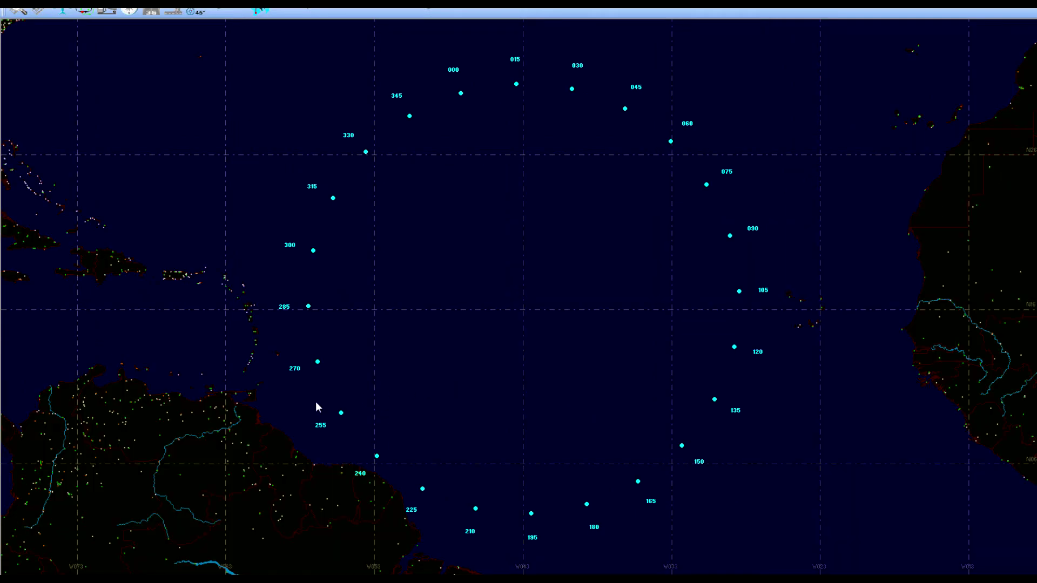
{"action": "left_click", "coordinate": [321, 348]}
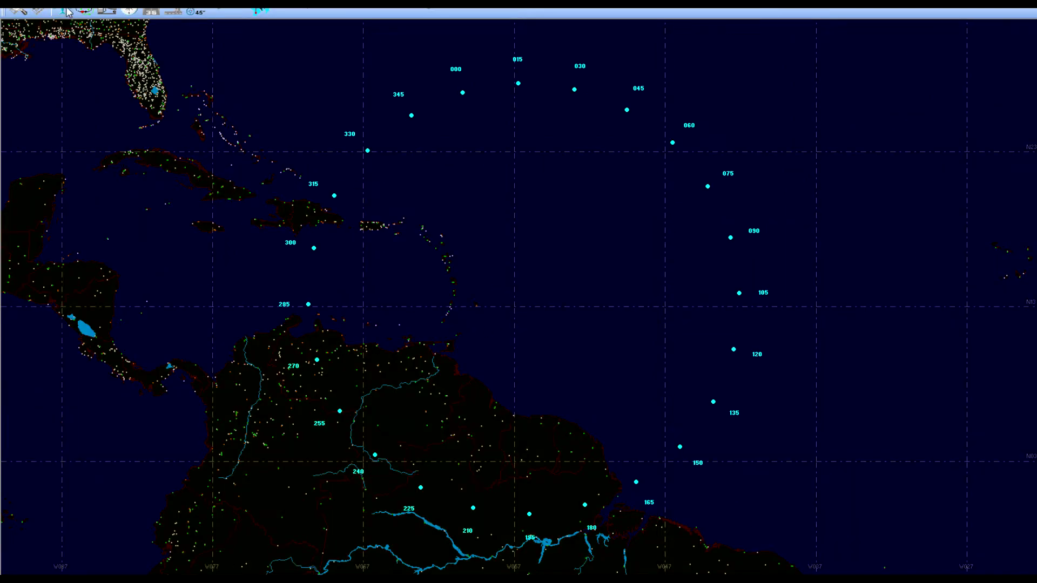
Show the empty flight plan panel and bring up Airport Selection for the departure.
{"action": "left_click", "coordinate": [23, 9]}
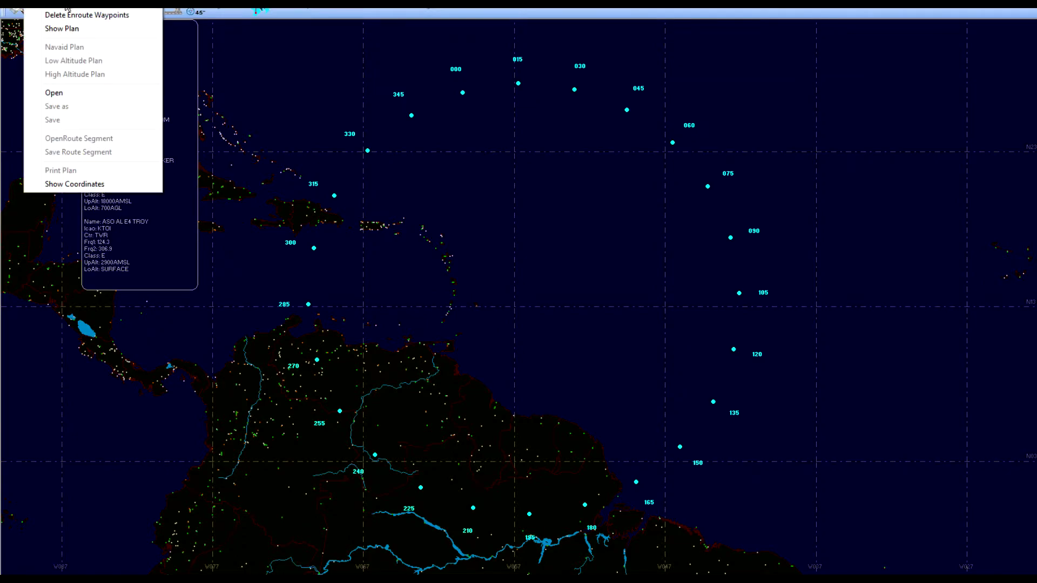
{"action": "left_click", "coordinate": [62, 28]}
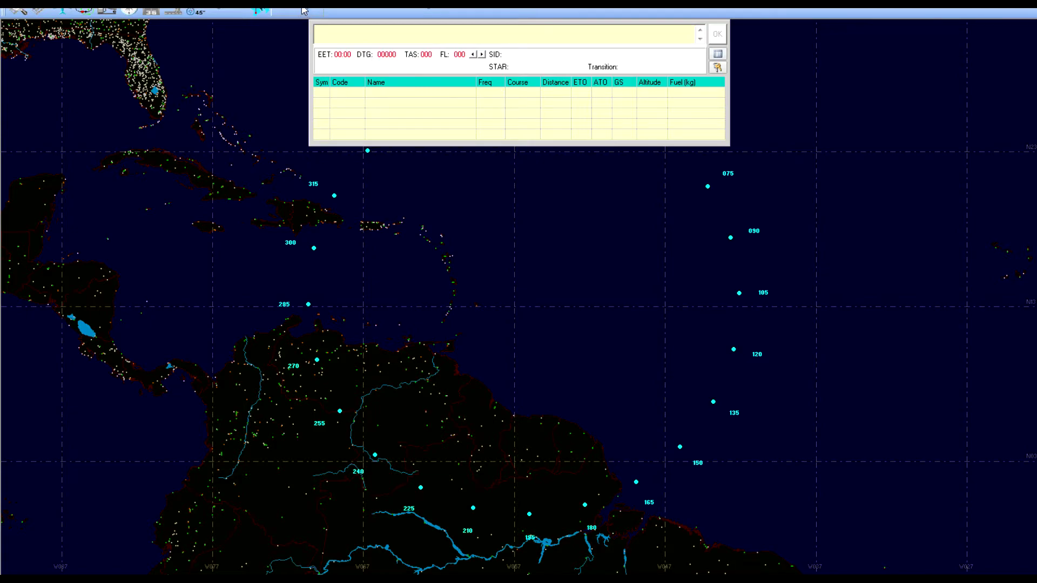
{"action": "double_click", "coordinate": [315, 31]}
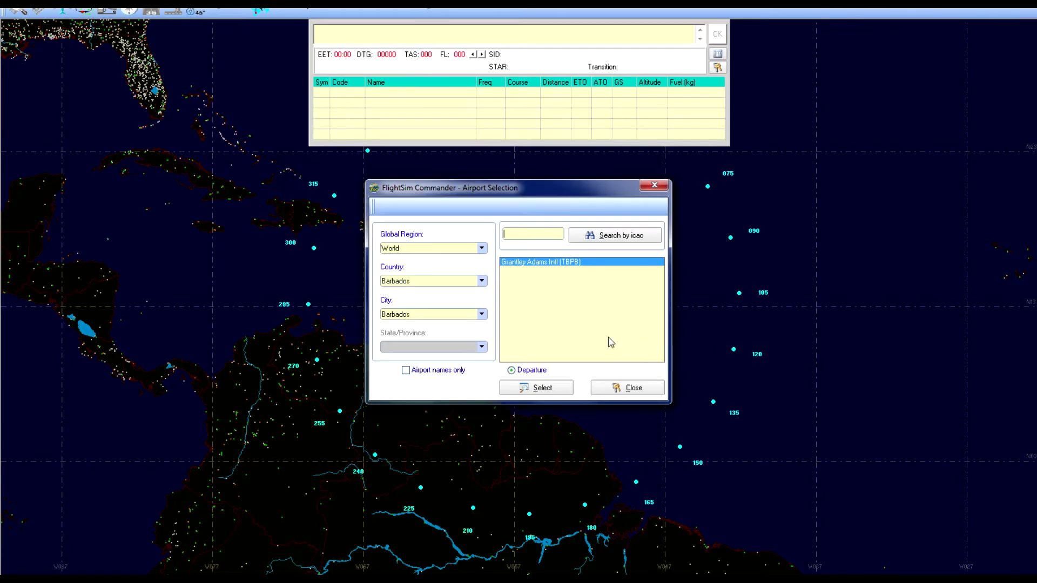
Set TBPB as departure and GCLP (Gran Canaria) as destination, giving a 2617 NM route.
{"action": "left_click", "coordinate": [520, 389]}
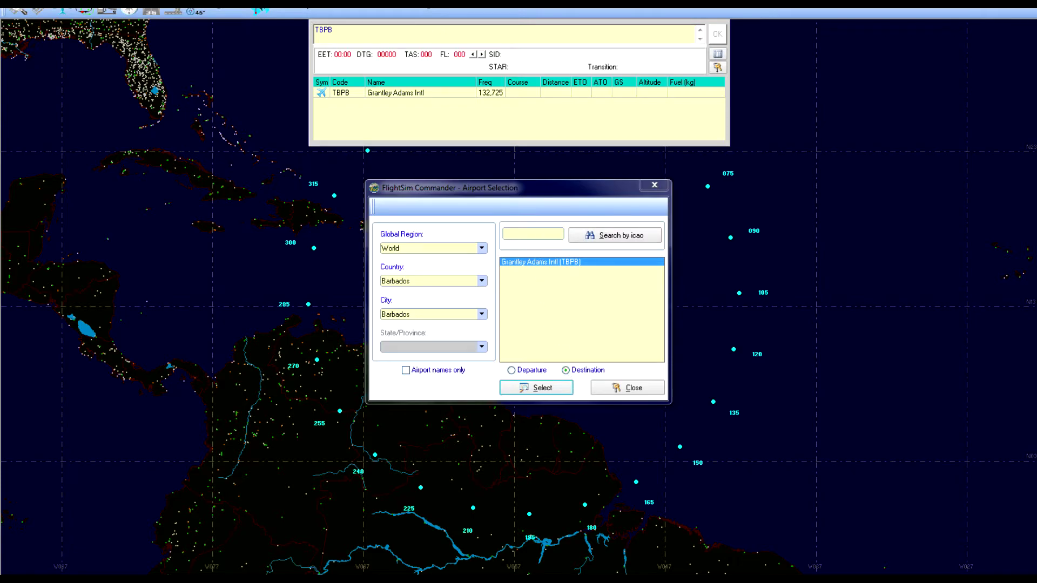
{"action": "left_click", "coordinate": [540, 236]}
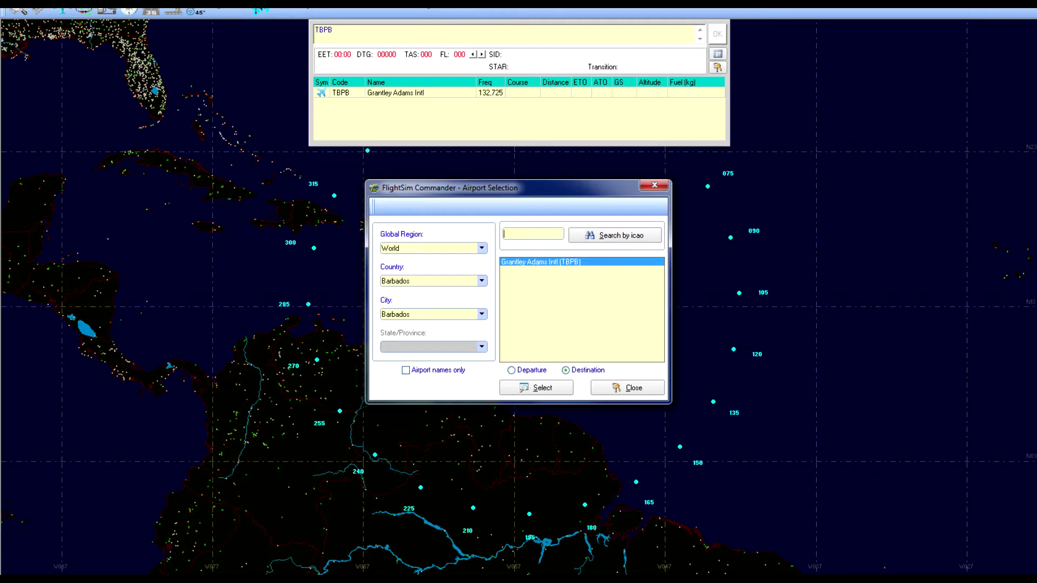
{"action": "type", "text": "GCLP"}
{"action": "left_click", "coordinate": [591, 238]}
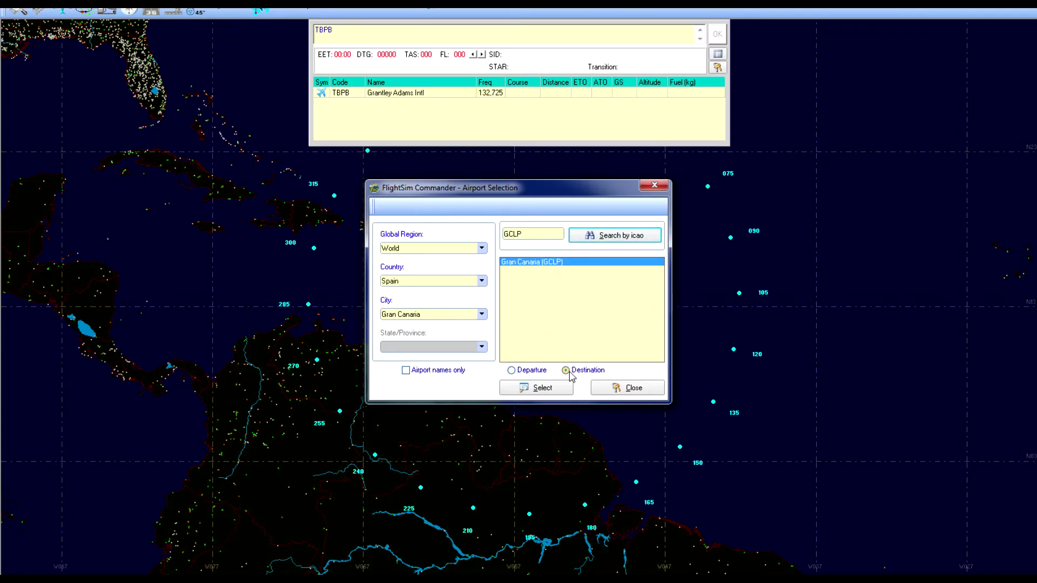
{"action": "left_click", "coordinate": [571, 389]}
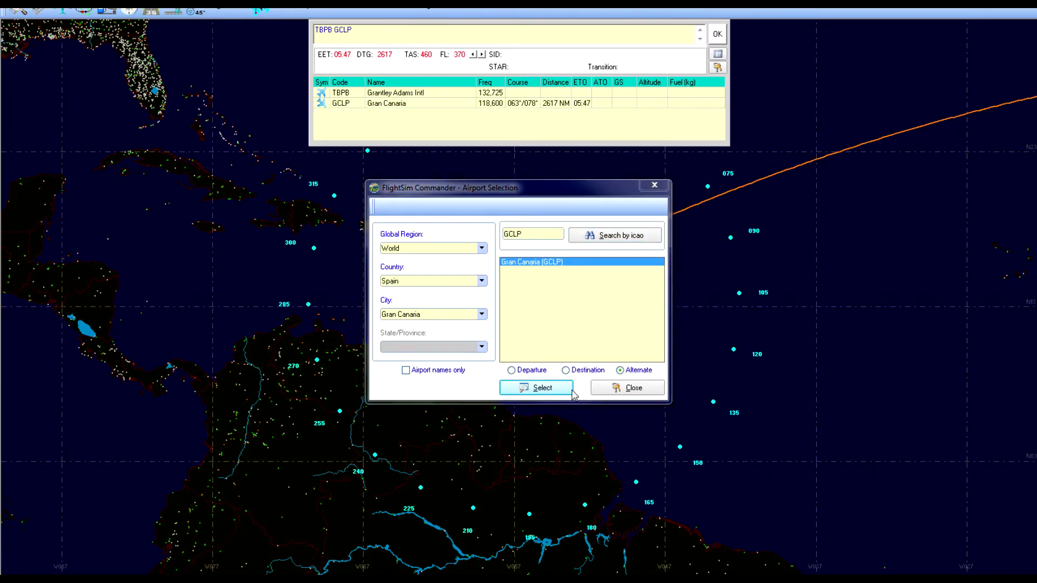
{"action": "left_click", "coordinate": [611, 390]}
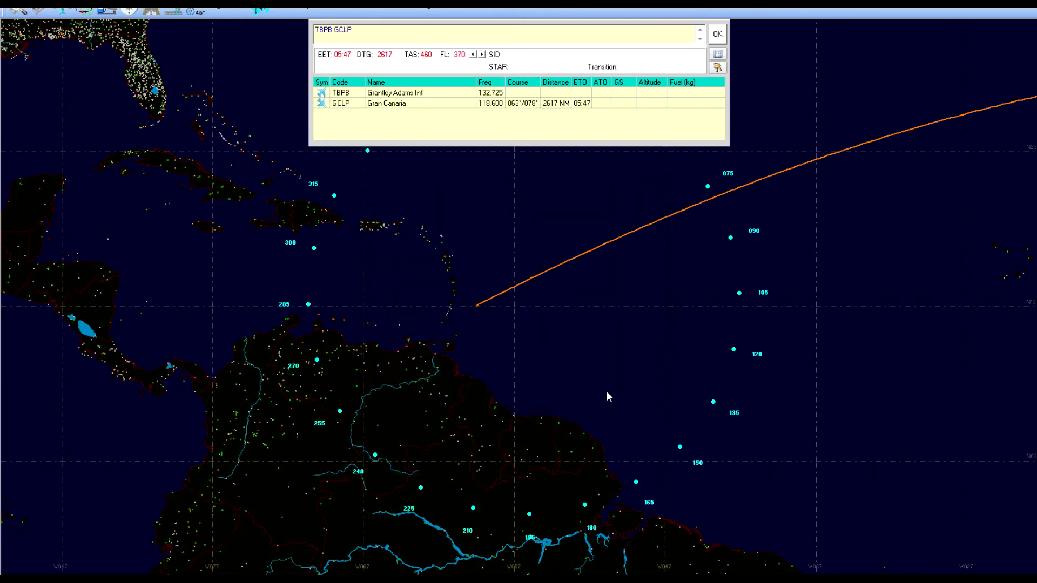
{"action": "left_click", "coordinate": [893, 161]}
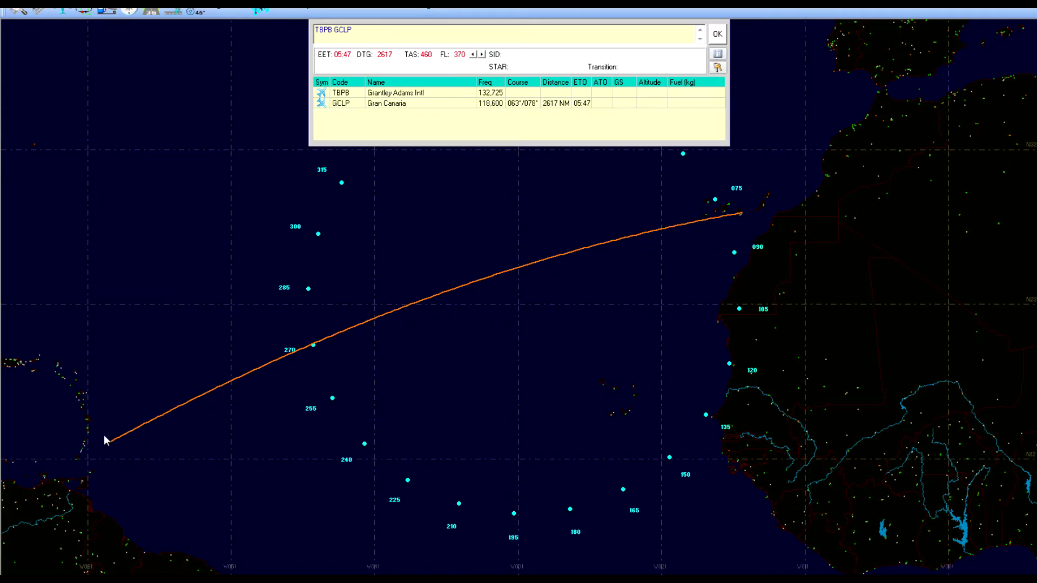
Zoom the map to 200NM range, centred on Tenerife near the Gran Canaria route end.
{"action": "left_click", "coordinate": [745, 221]}
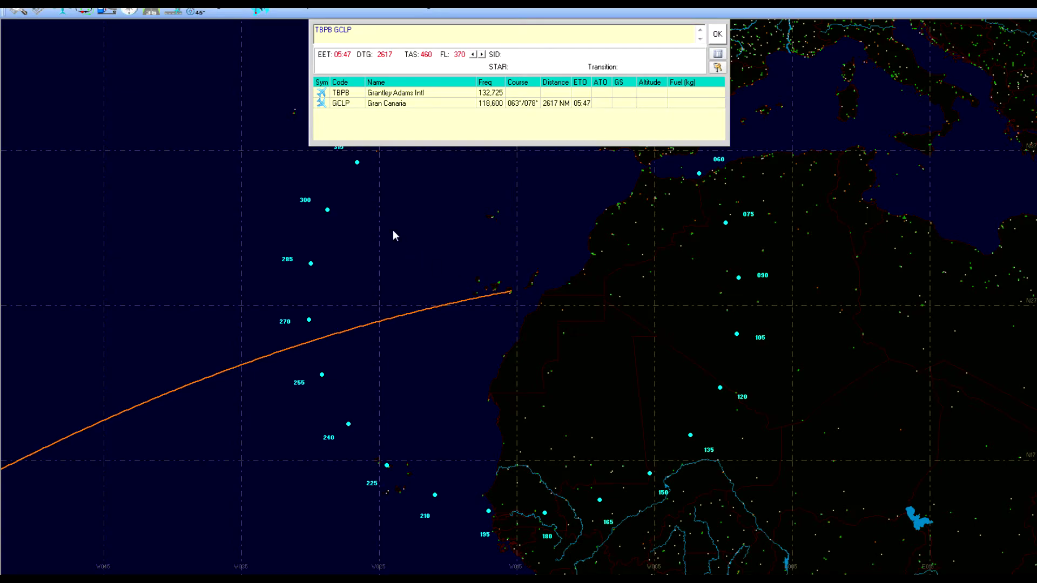
{"action": "left_click", "coordinate": [194, 12]}
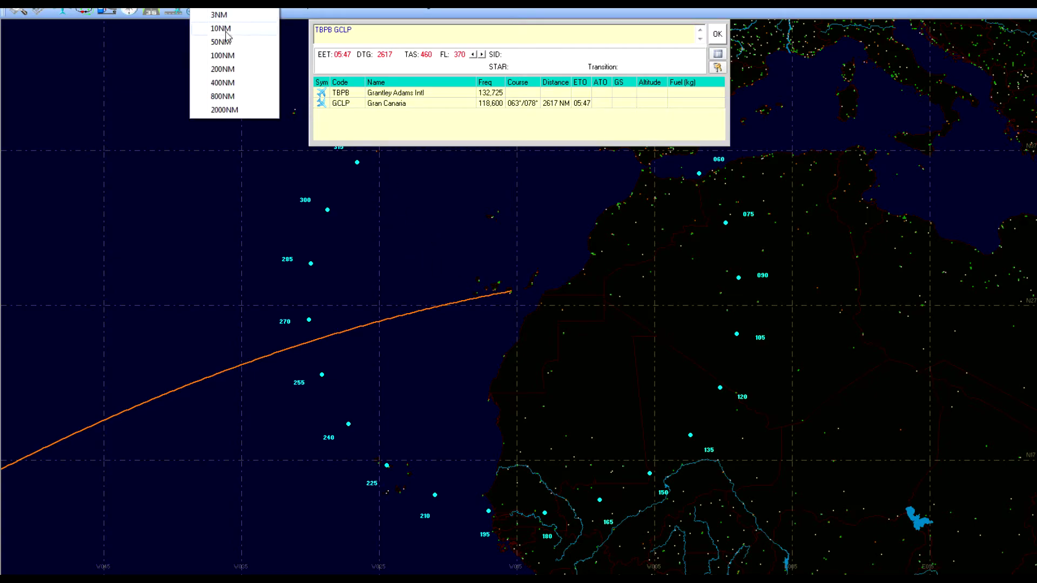
{"action": "left_click", "coordinate": [233, 70]}
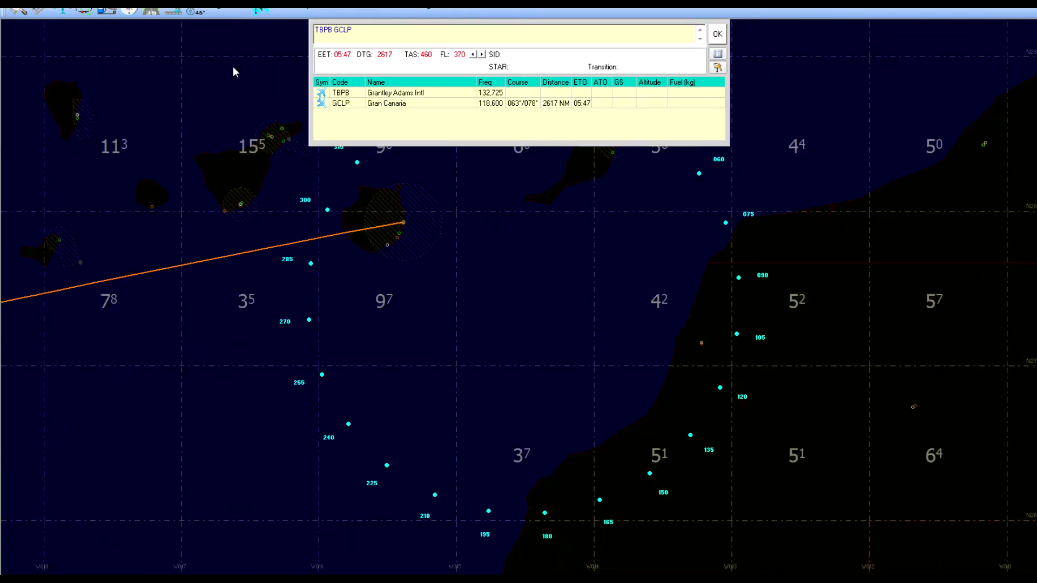
{"action": "left_click", "coordinate": [252, 182]}
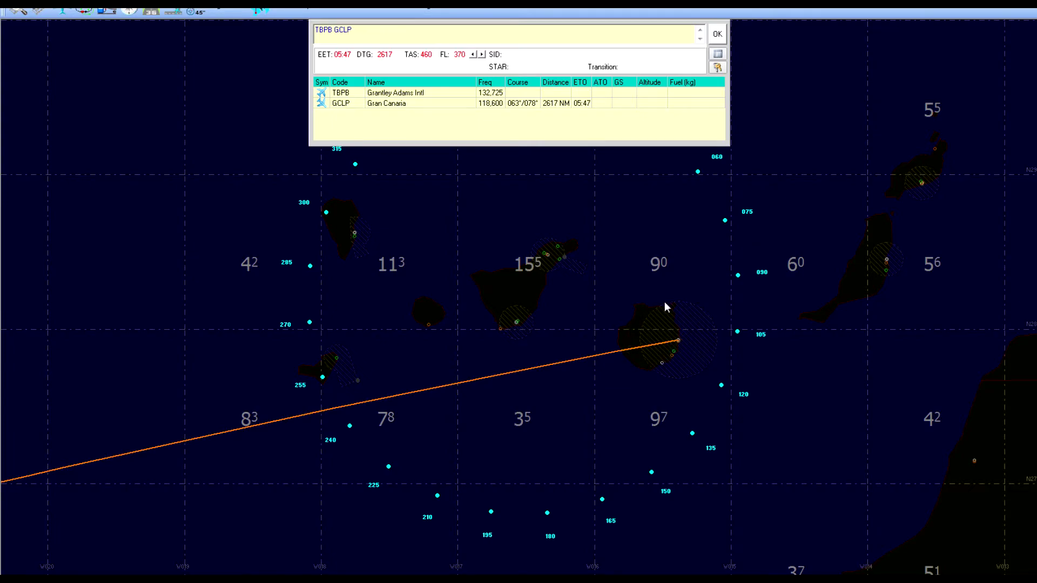
Insert virtual waypoint Fix 01 north of Gran Canaria, extending the plan to 2652 NM.
{"action": "right_click", "coordinate": [683, 269]}
{"action": "left_click", "coordinate": [691, 276]}
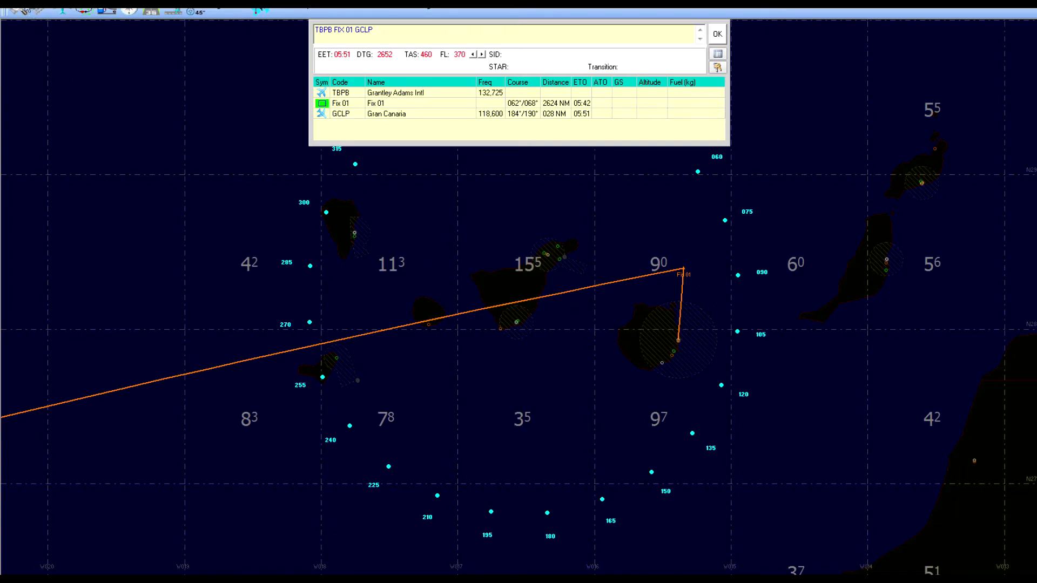
{"action": "right_click", "coordinate": [24, 9]}
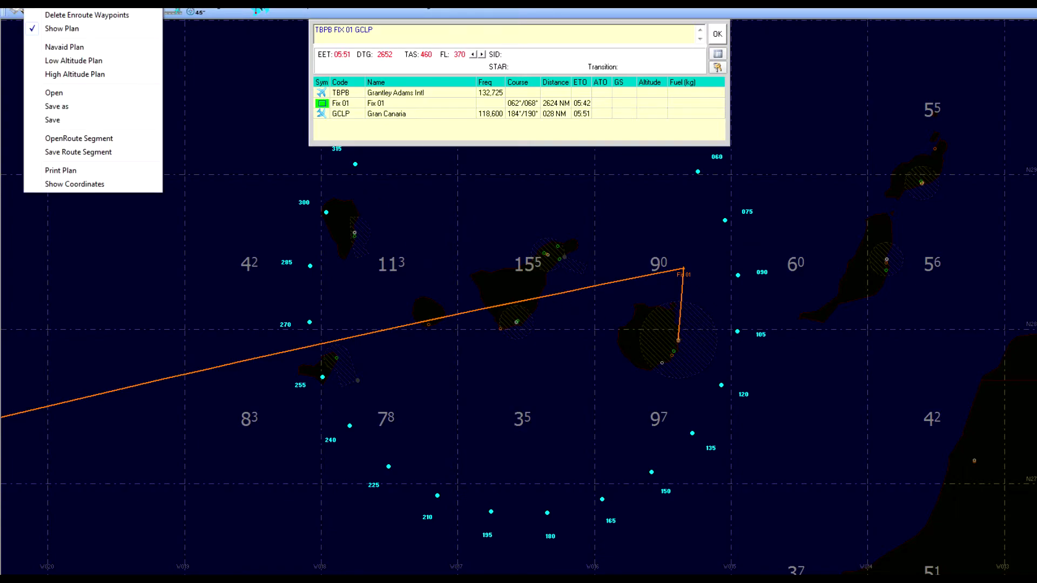
Save the flight plan under the name TBPB GCLP.
{"action": "left_click", "coordinate": [65, 106]}
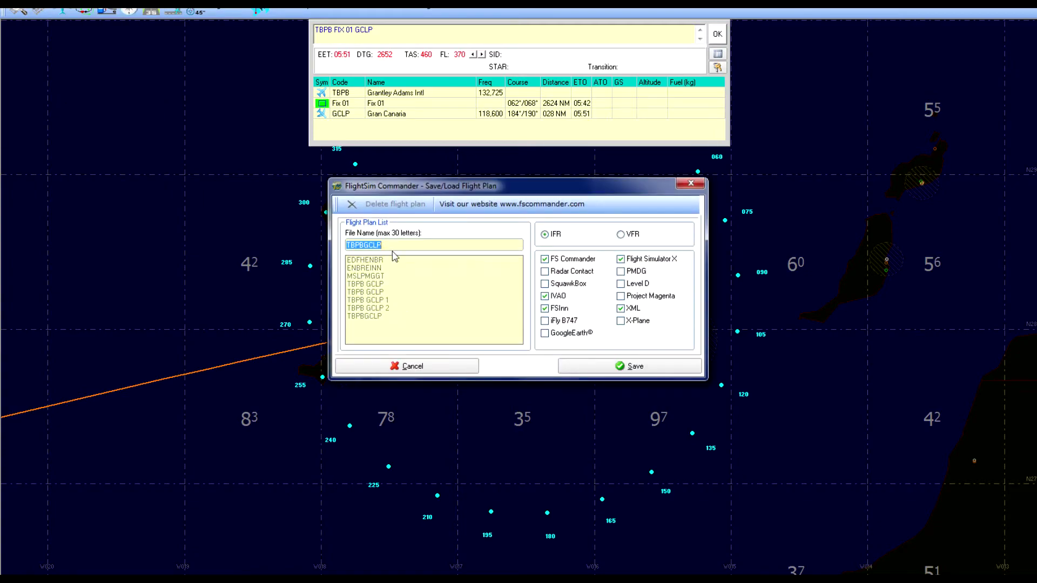
{"action": "left_click", "coordinate": [381, 245]}
{"action": "left_click", "coordinate": [364, 246]}
{"action": "left_click", "coordinate": [614, 365]}
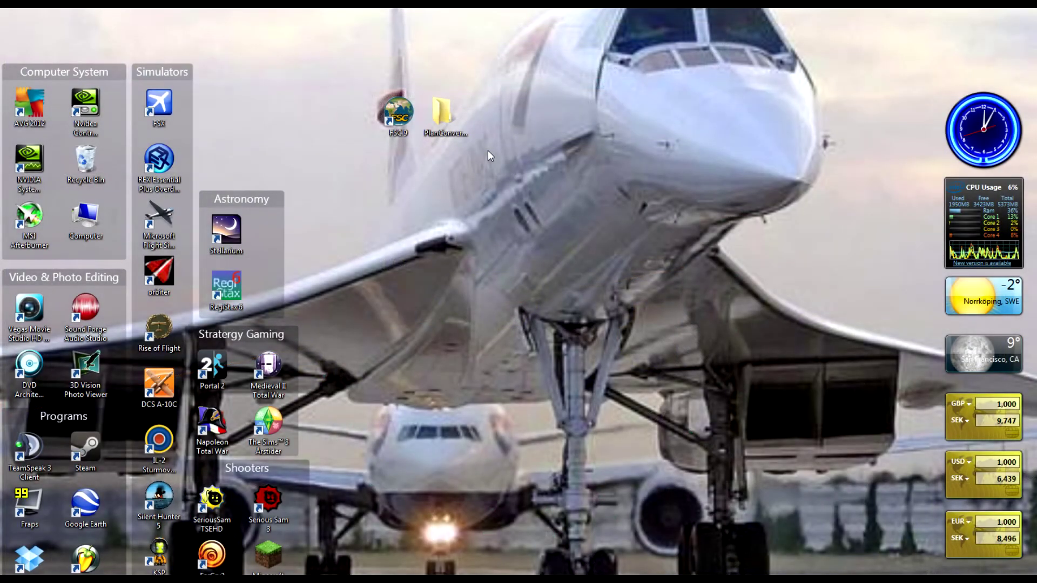
Launch PlanConverter from its folder and centre its window on screen.
{"action": "double_click", "coordinate": [441, 114]}
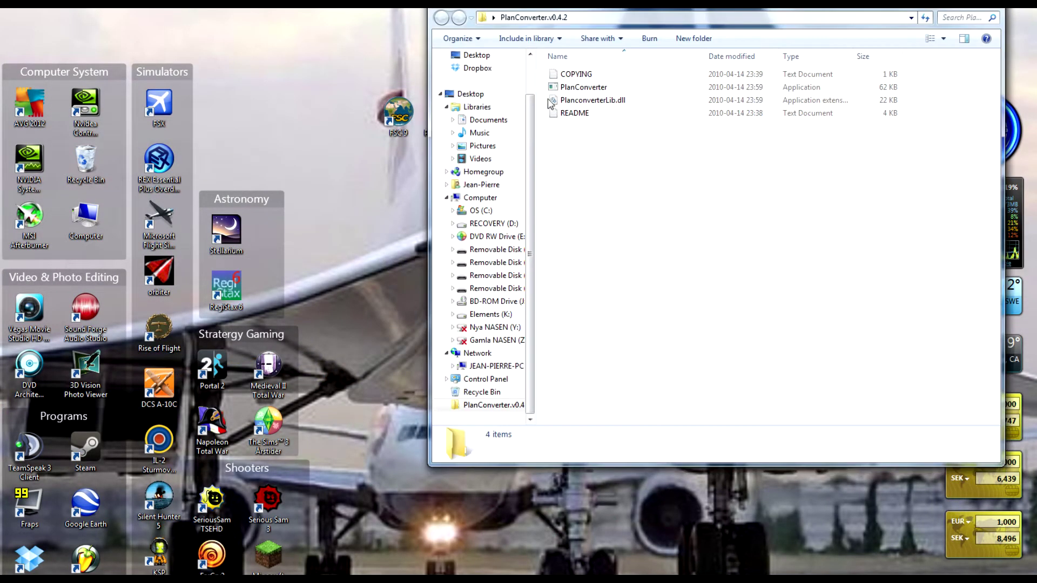
{"action": "left_click", "coordinate": [569, 88]}
{"action": "double_click", "coordinate": [576, 89]}
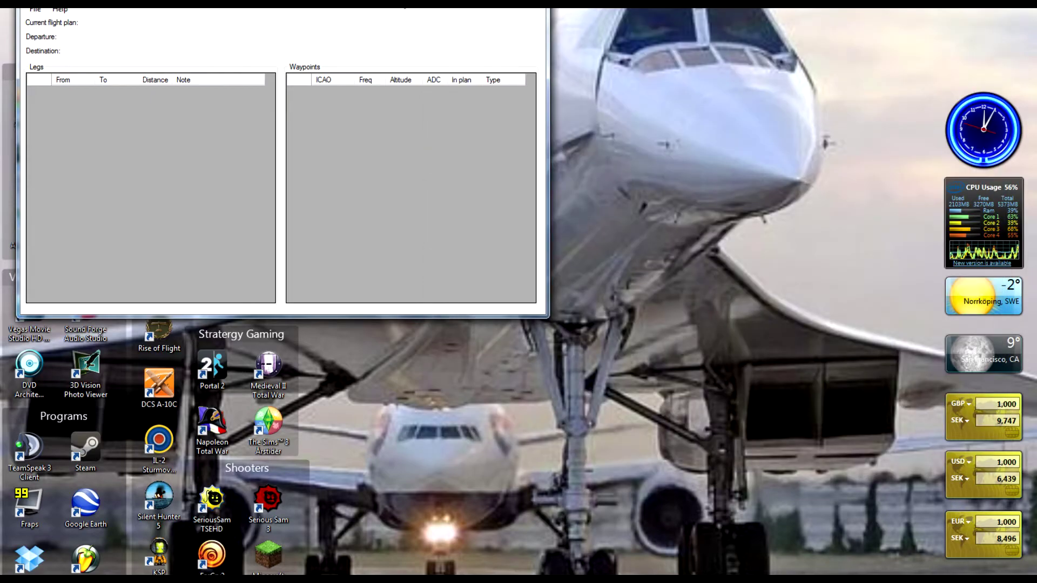
{"action": "left_click_drag", "start_coordinate": [393, 1], "coordinate": [620, 229]}
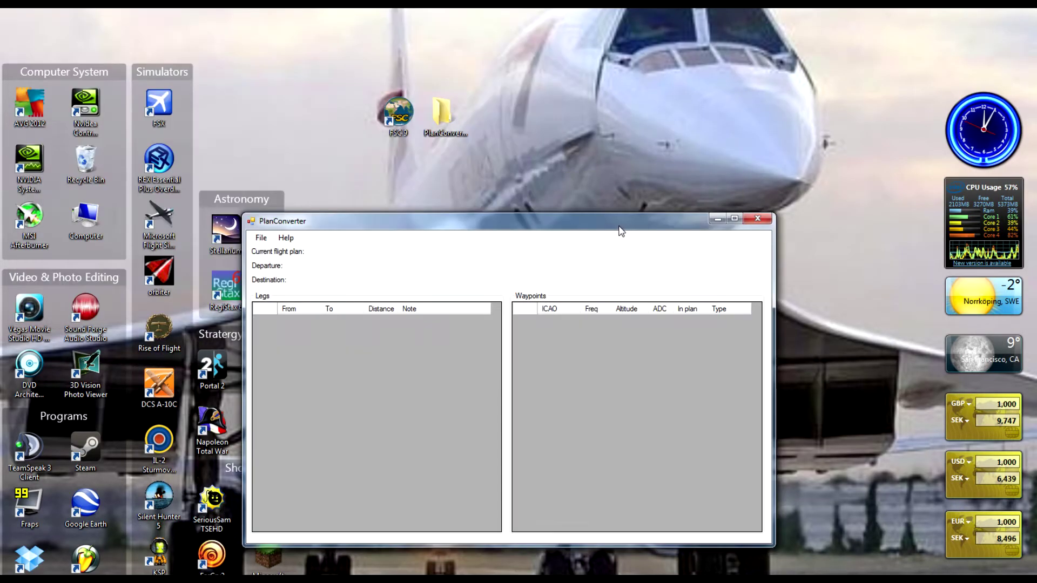
Import the TBPB GCLP flight plan via File > Import.
{"action": "left_click", "coordinate": [270, 244]}
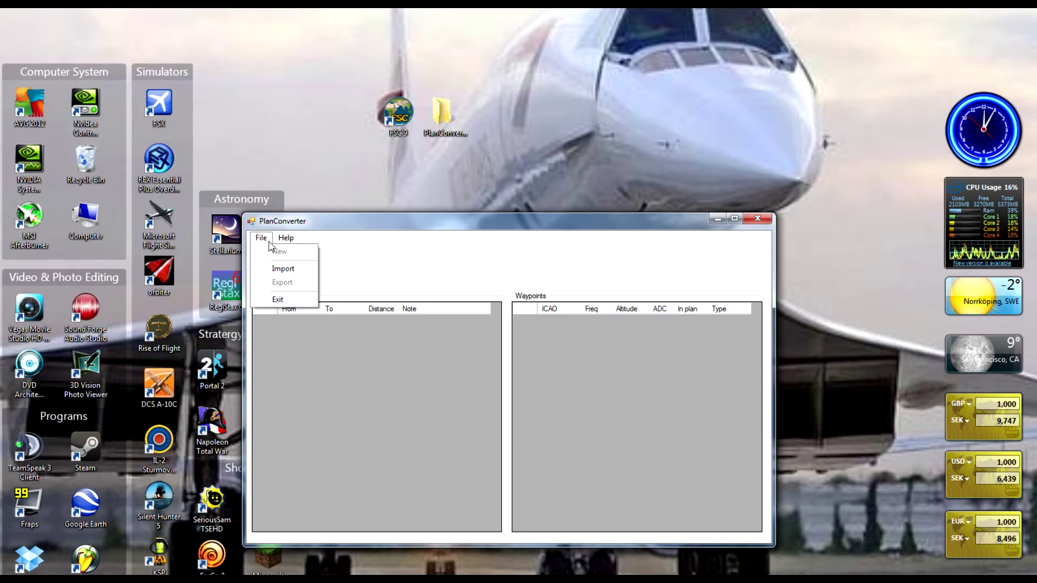
{"action": "left_click", "coordinate": [283, 268]}
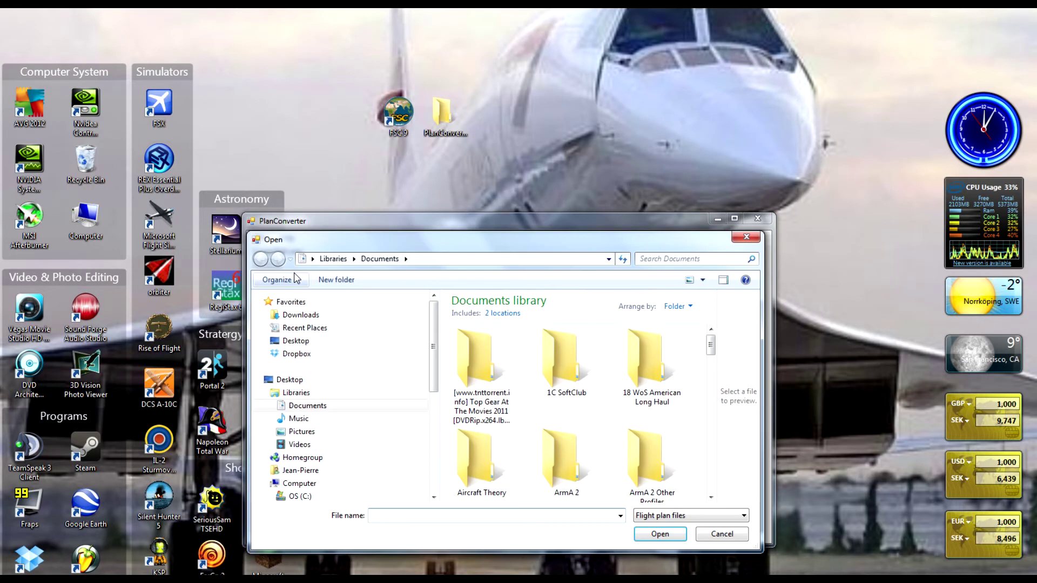
{"action": "left_click_drag", "start_coordinate": [711, 344], "coordinate": [707, 509]}
{"action": "double_click", "coordinate": [651, 438]}
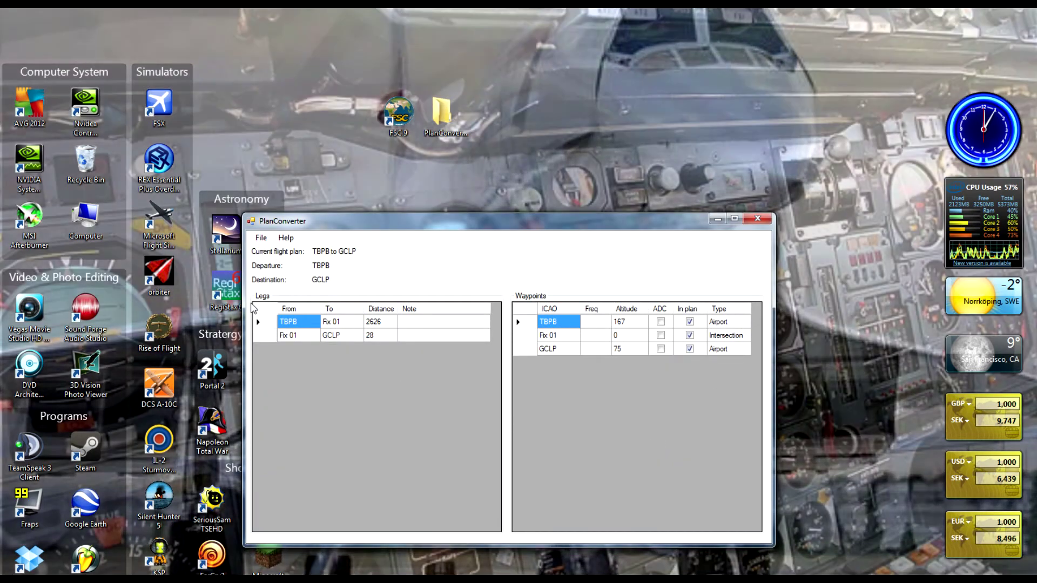
Export the plan to the Desktop with the filename TBPB-GCLP.
{"action": "left_click", "coordinate": [261, 238]}
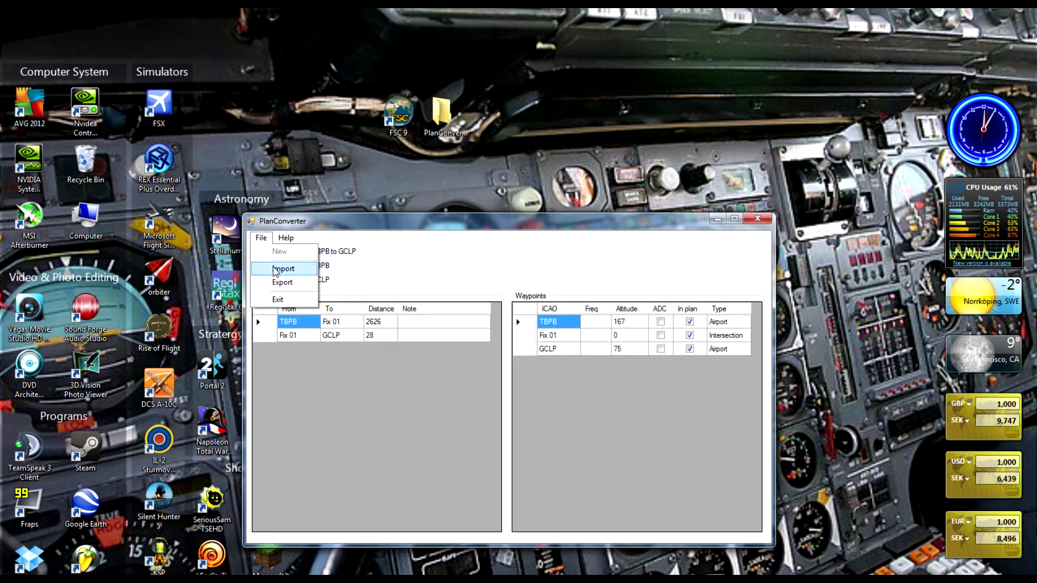
{"action": "left_click", "coordinate": [278, 282]}
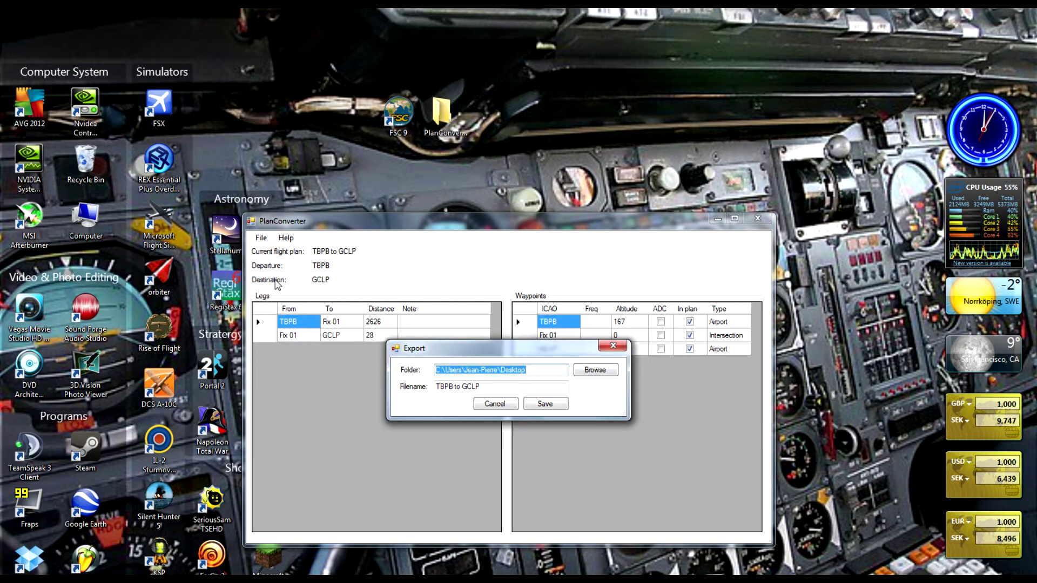
{"action": "double_click", "coordinate": [456, 386]}
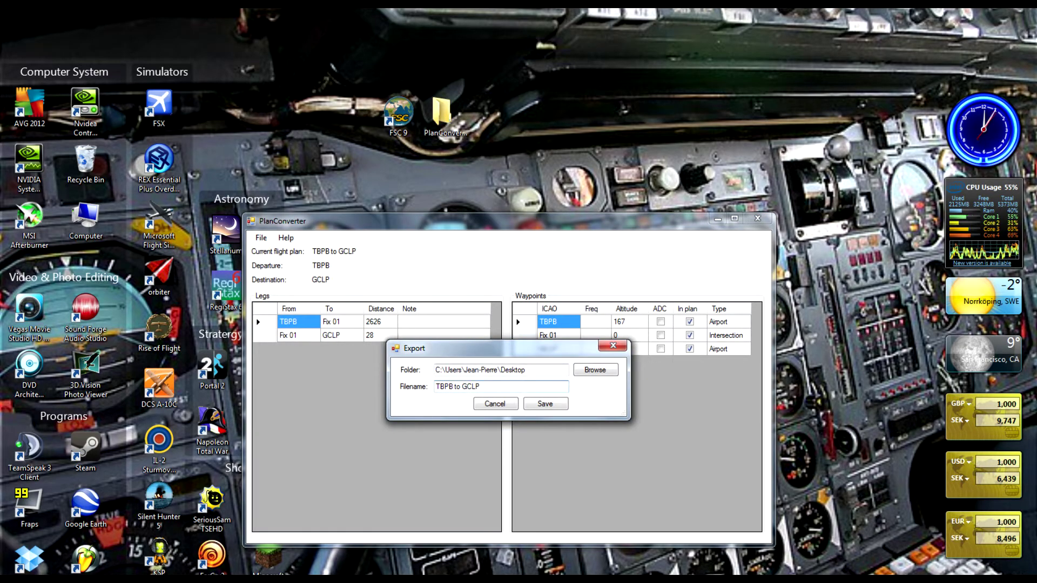
{"action": "key", "text": "BackSpace"}
{"action": "key", "text": "BackSpace"}
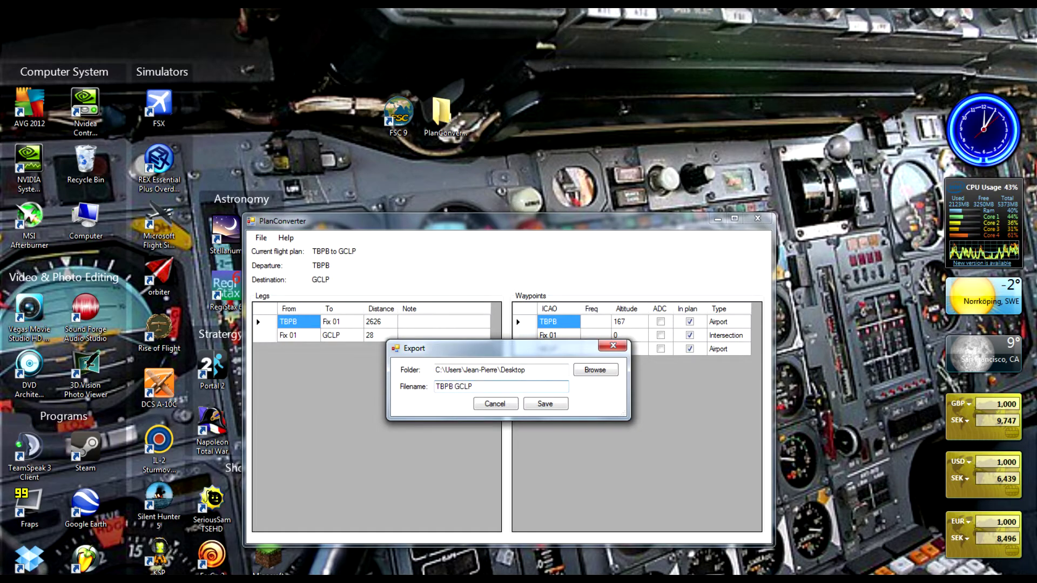
{"action": "key", "text": "BackSpace"}
{"action": "type", "text": "-"}
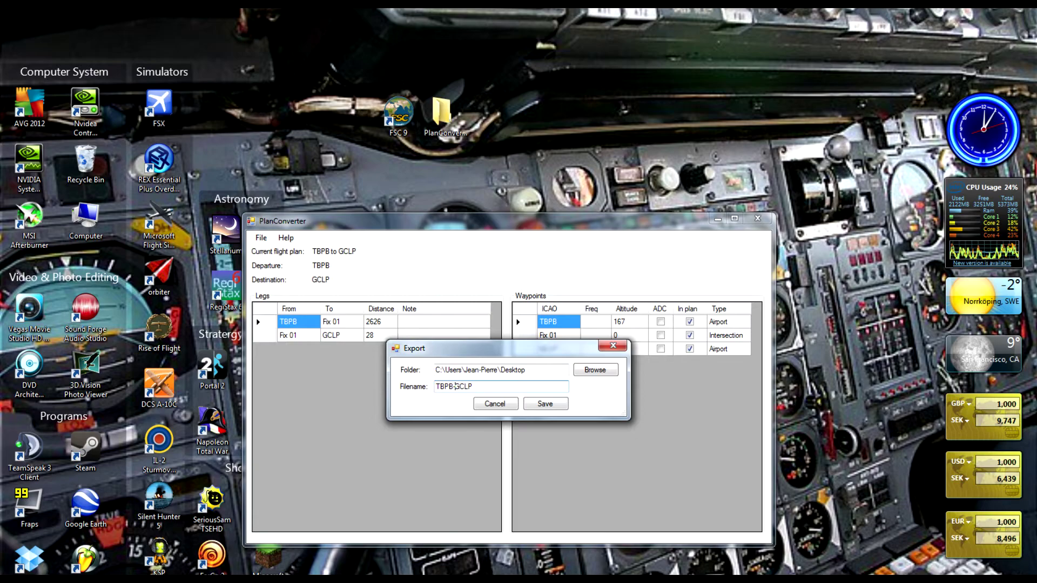
{"action": "left_click", "coordinate": [543, 405]}
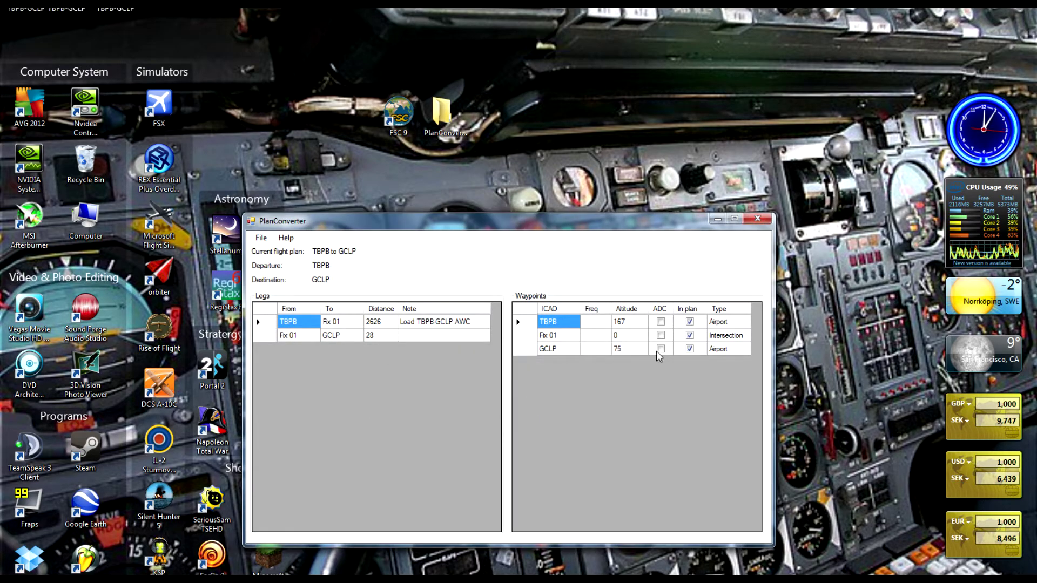
Close PlanConverter, then view the TBPB-GCLP ADEU card in Notepad and close it.
{"action": "left_click", "coordinate": [762, 222]}
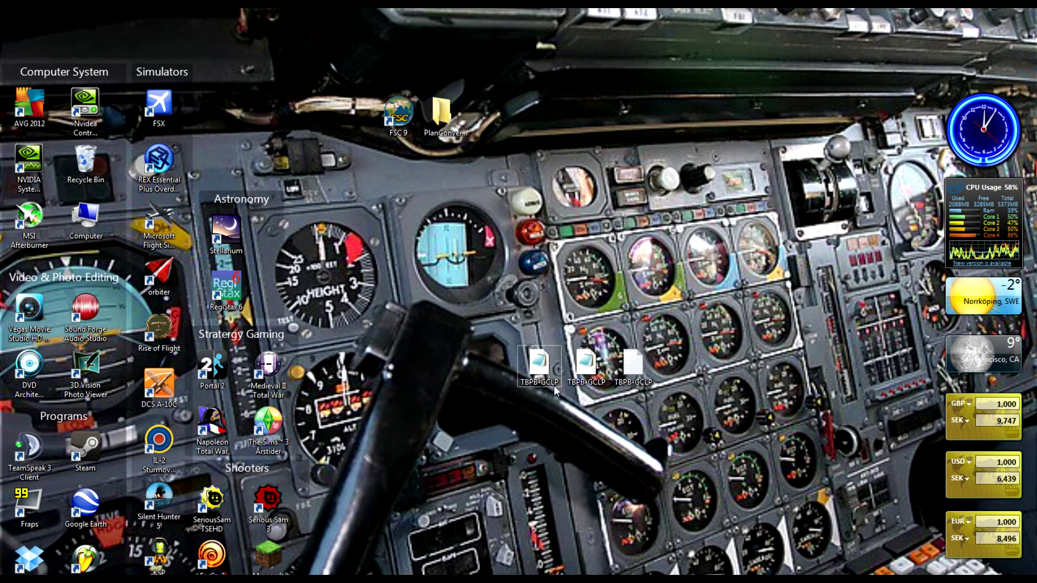
{"action": "double_click", "coordinate": [544, 366]}
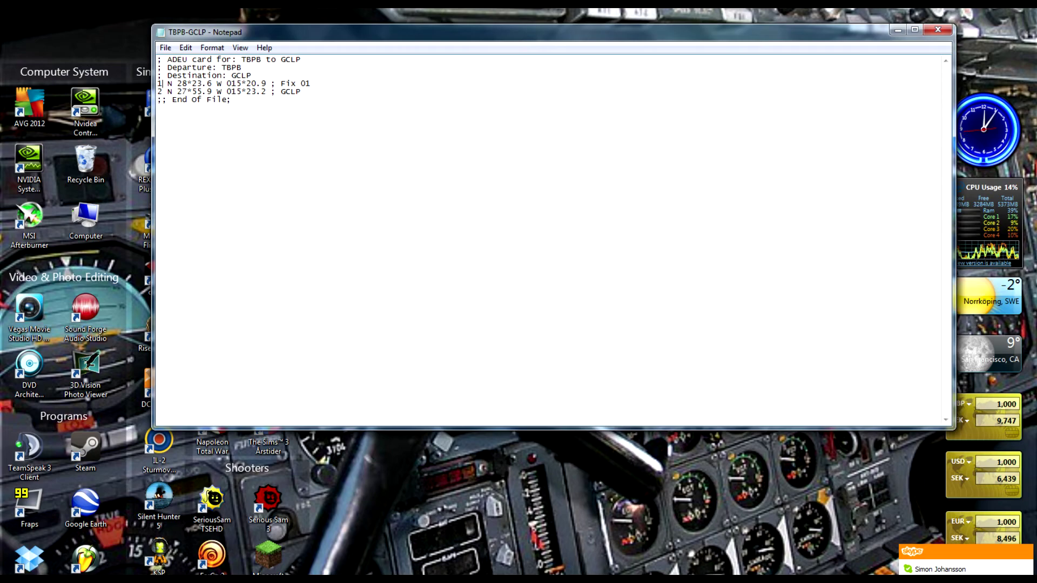
{"action": "left_click", "coordinate": [938, 29]}
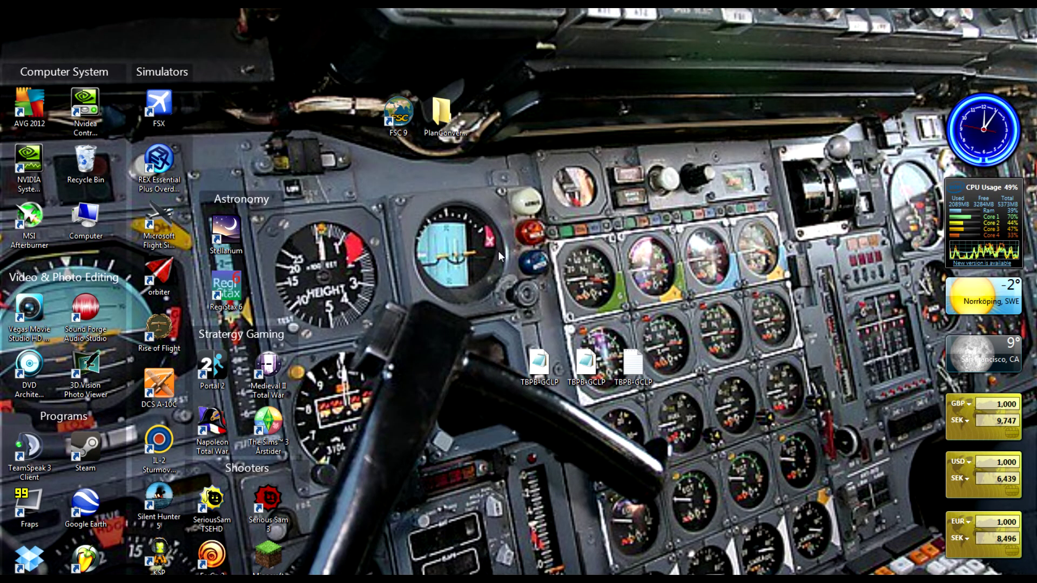
Cut the TBPB-GCLP desktop file and open the FSX install folder full screen.
{"action": "right_click", "coordinate": [539, 358]}
{"action": "left_click", "coordinate": [585, 273]}
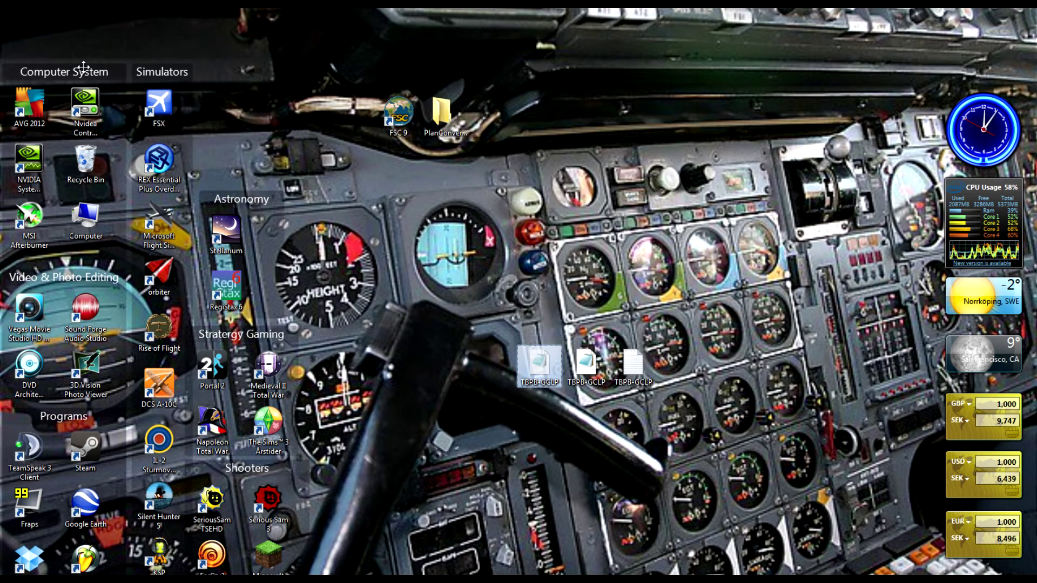
{"action": "right_click", "coordinate": [159, 108]}
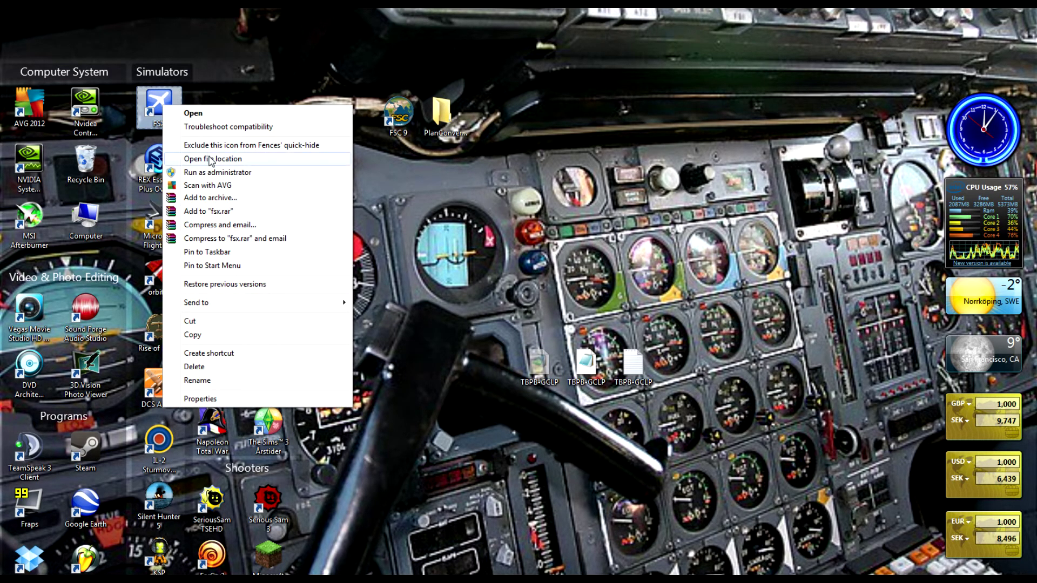
{"action": "left_click", "coordinate": [210, 159]}
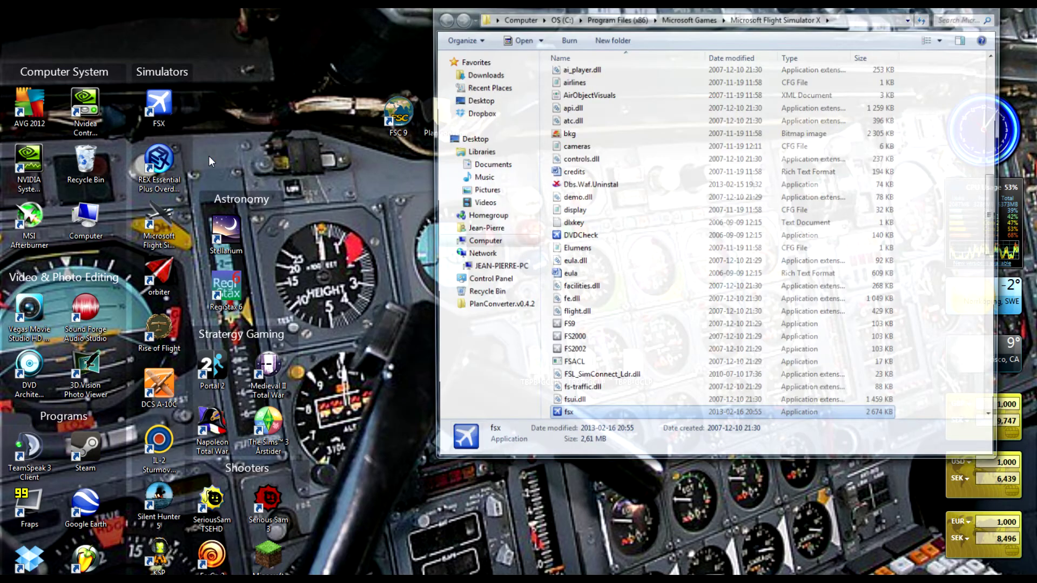
{"action": "double_click", "coordinate": [654, 10]}
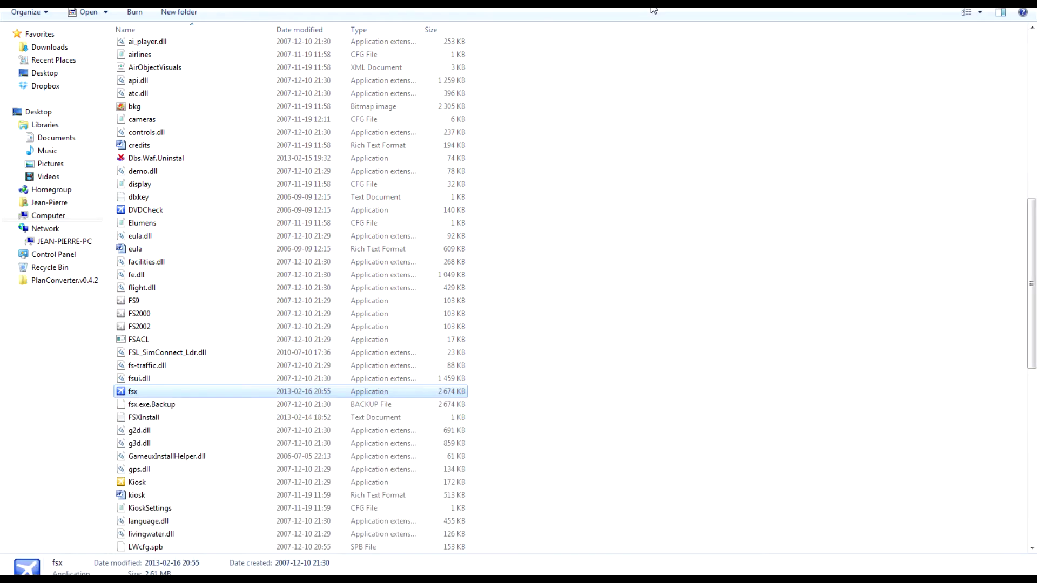
Paste the TBPB-GCLP file into the Civa > ADEU folder.
{"action": "left_click", "coordinate": [608, 197]}
{"action": "scroll", "coordinate": [605, 201], "scroll_direction": "up", "scroll_amount": 13}
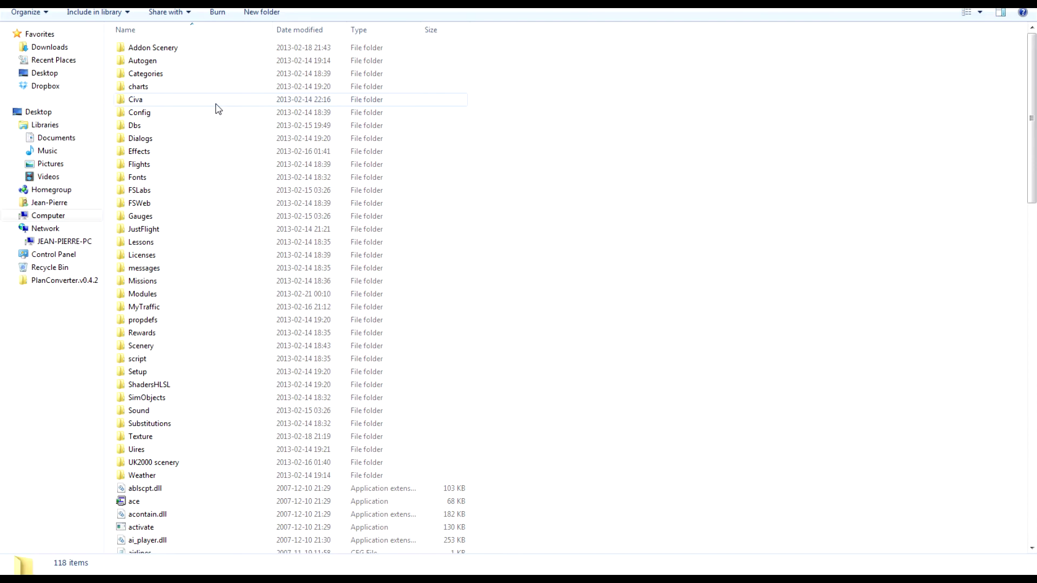
{"action": "double_click", "coordinate": [216, 104]}
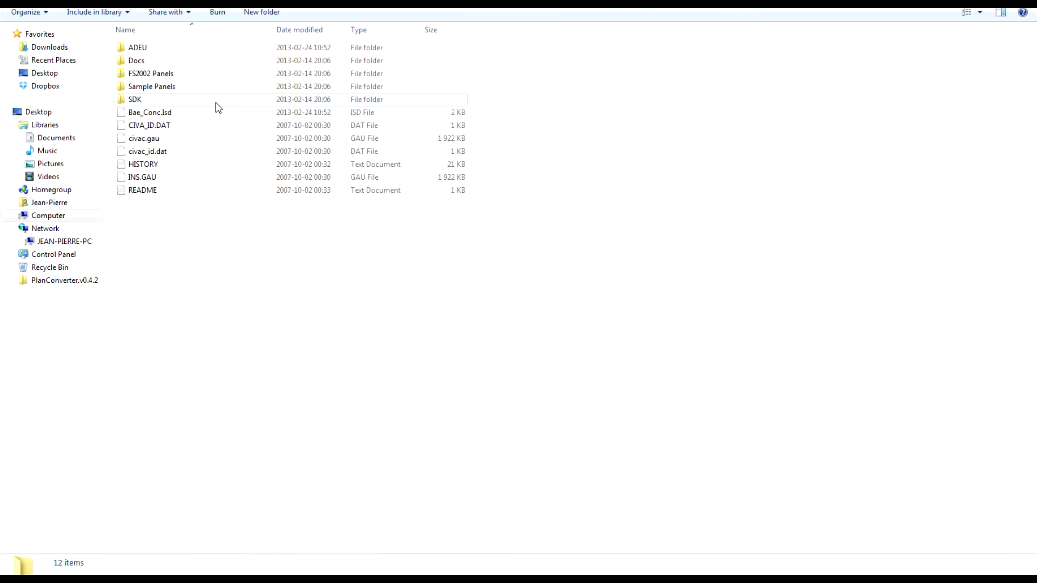
{"action": "double_click", "coordinate": [184, 48]}
{"action": "scroll", "coordinate": [674, 181], "scroll_direction": "down", "scroll_amount": 3}
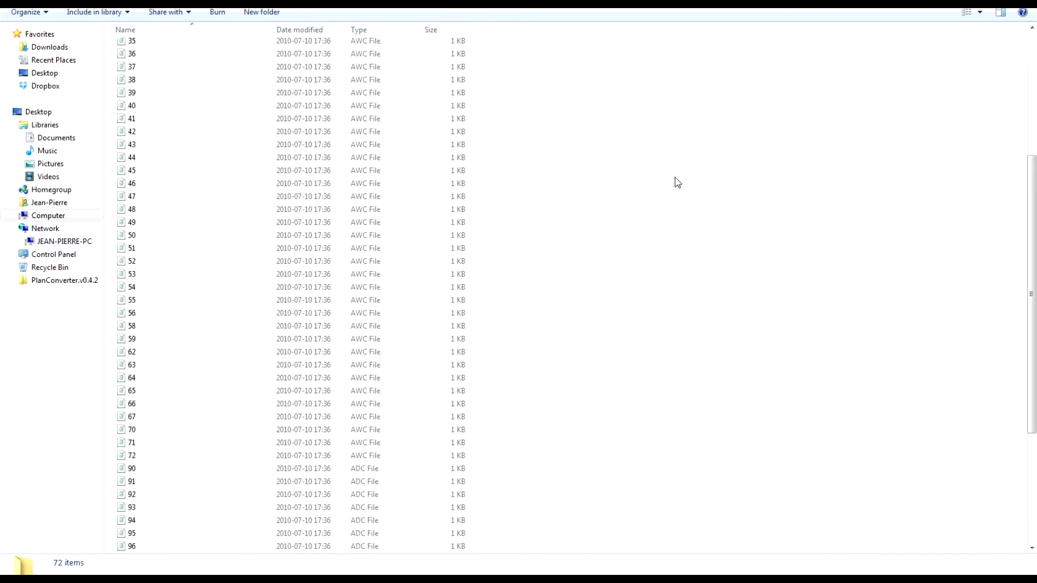
{"action": "scroll", "coordinate": [676, 195], "scroll_direction": "down", "scroll_amount": 5}
{"action": "scroll", "coordinate": [679, 255], "scroll_direction": "up", "scroll_amount": 10}
{"action": "scroll", "coordinate": [682, 255], "scroll_direction": "down", "scroll_amount": 5}
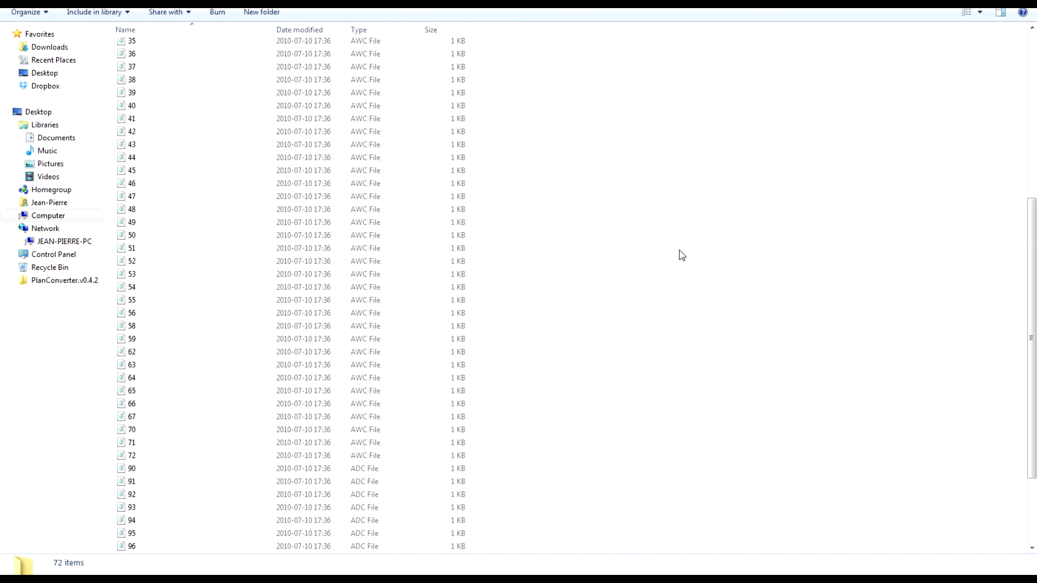
{"action": "scroll", "coordinate": [682, 255], "scroll_direction": "down", "scroll_amount": 3}
{"action": "right_click", "coordinate": [661, 345]}
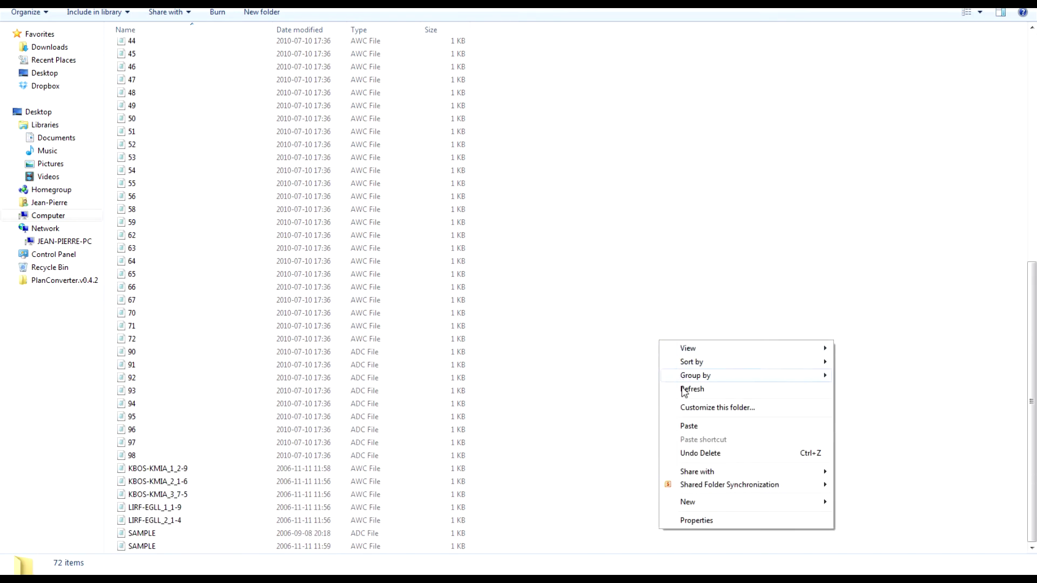
{"action": "left_click", "coordinate": [692, 426]}
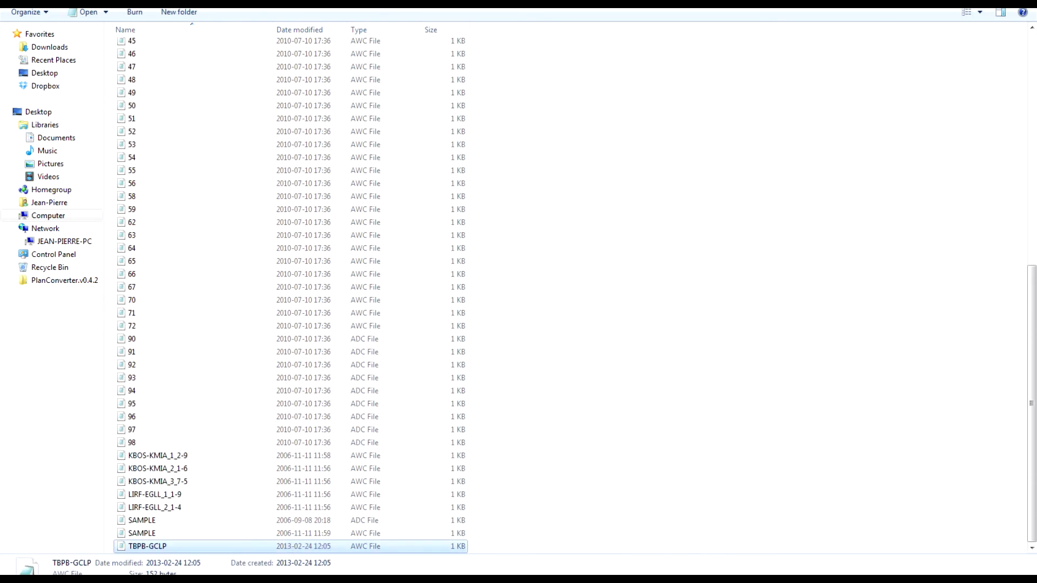